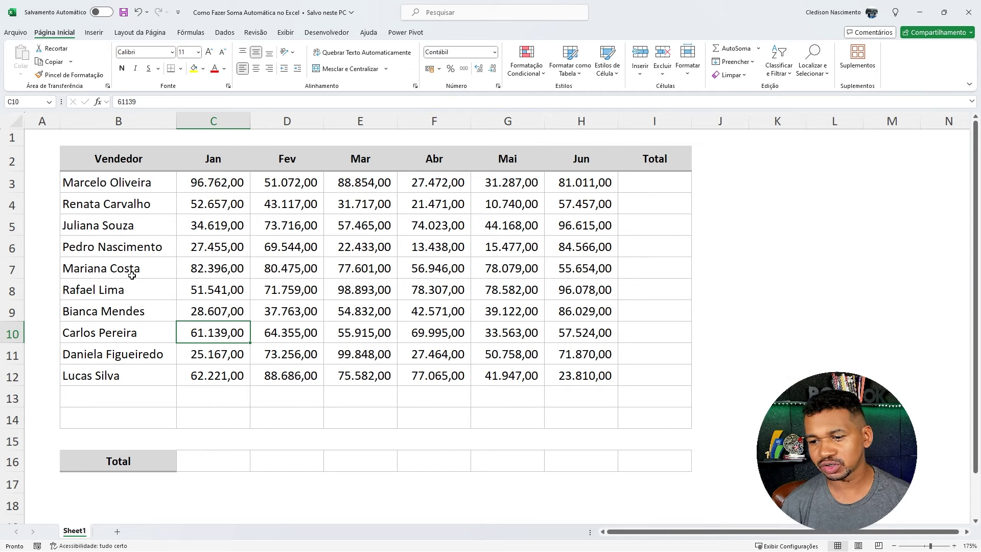
Step: Move the Total row of the table down to row 19
left_click(219, 423)
left_click(144, 462)
left_click_drag(145, 463, 619, 465)
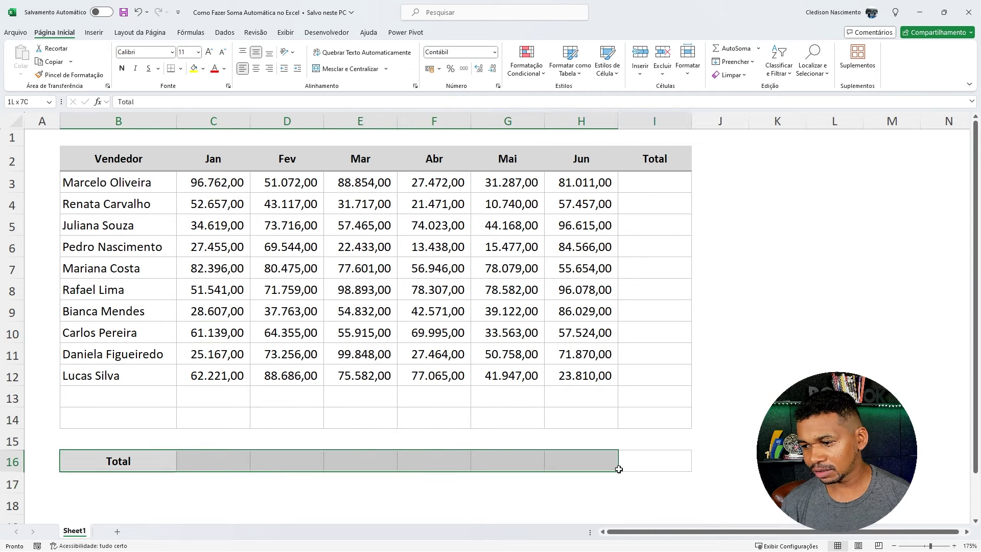
scroll(585, 416, "down", 1)
key("ctrl+x")
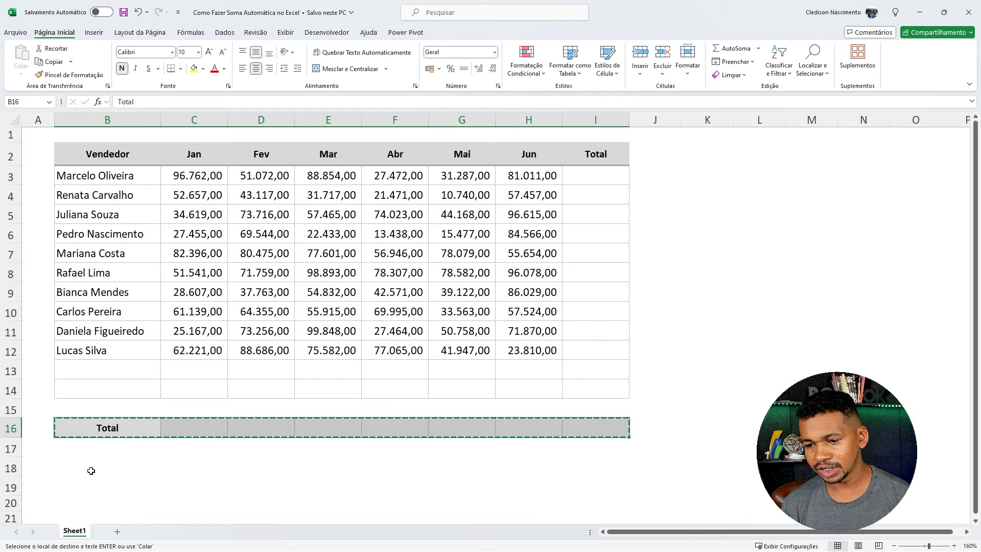
left_click(98, 480)
key("ctrl+v")
Step: Copy the blank bordered table row into rows 15–17
mouse_move(127, 388)
left_mouse_down()
mouse_move(536, 378)
mouse_move(574, 387)
left_mouse_up()
key("ctrl+c")
mouse_move(129, 413)
left_mouse_down()
mouse_move(376, 438)
mouse_move(602, 433)
mouse_move(604, 447)
left_mouse_up()
key("ctrl+v")
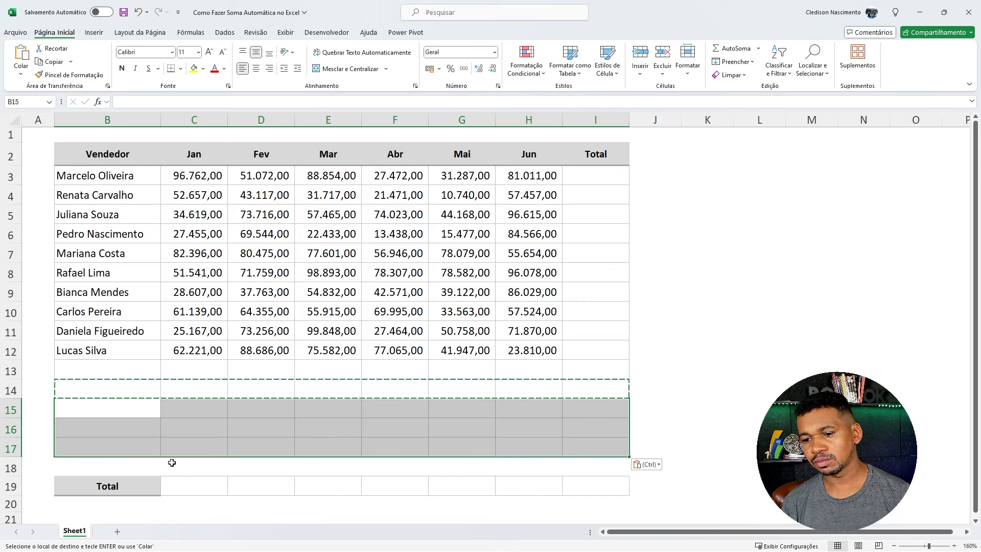
key("Escape")
left_click(188, 412)
Step: Select the first seller's January value, 96.762,00 in Contábil format
left_click(207, 488)
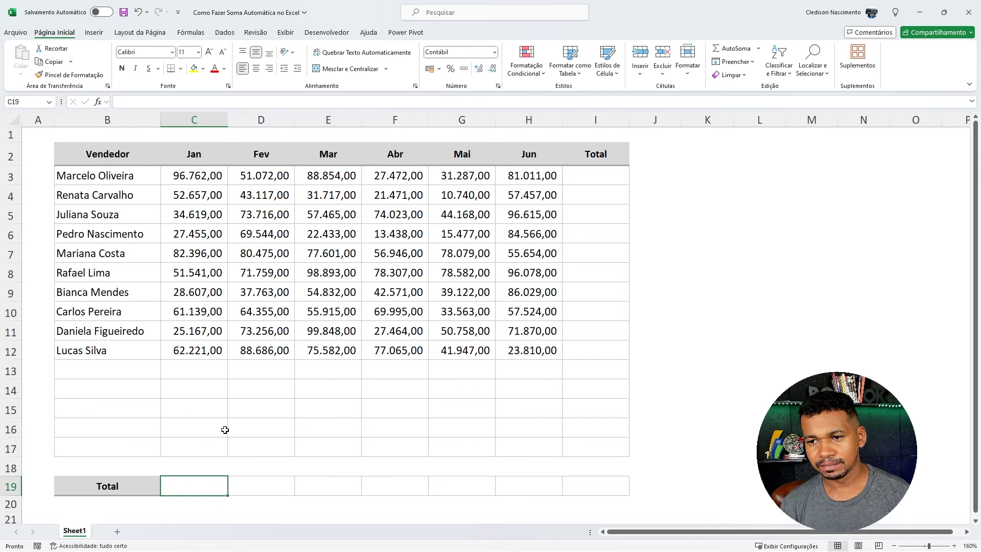
left_click(150, 177)
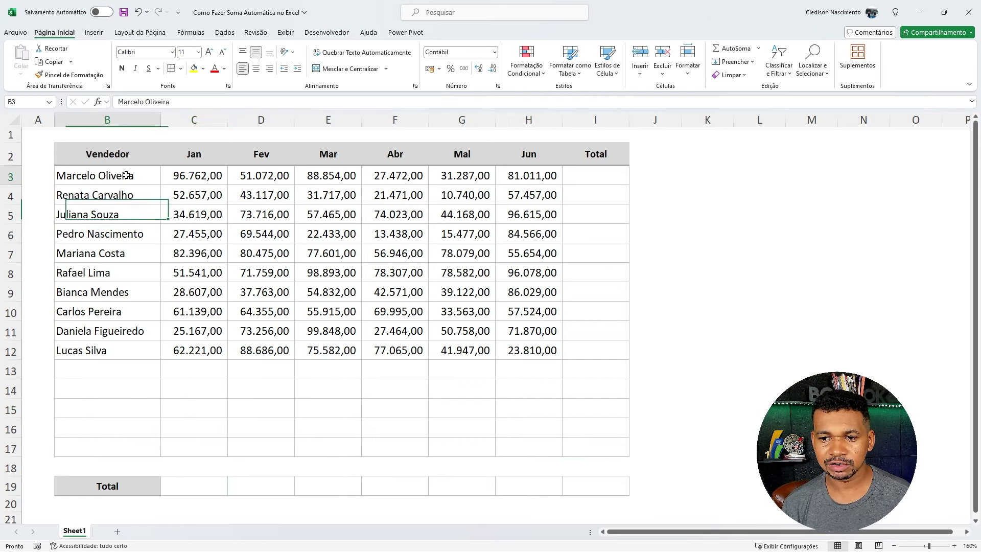
left_click(180, 176)
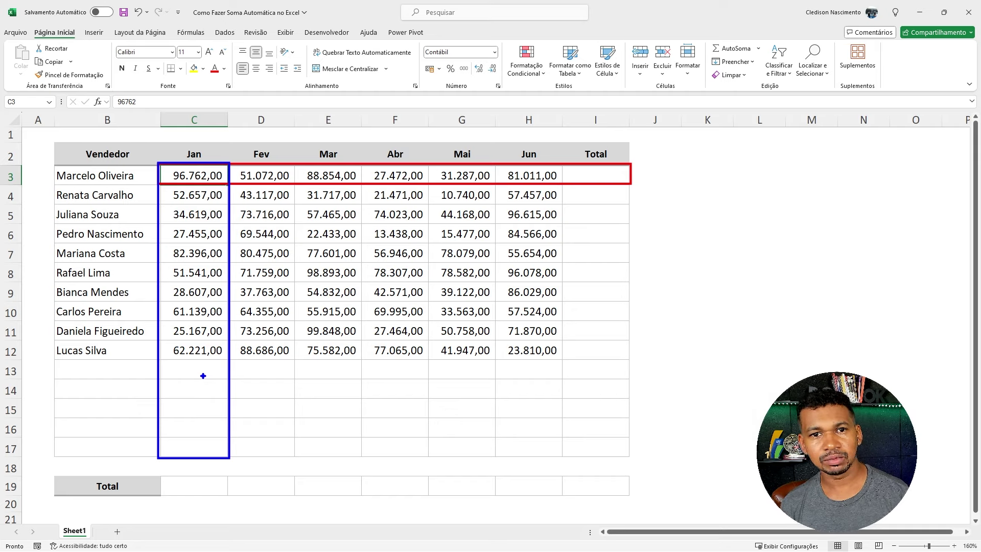
Step: Enter =SOMA(C3:C12) in C19 so the January total shows 522.564,00
left_click(197, 488)
scroll(196, 488, "up", 3)
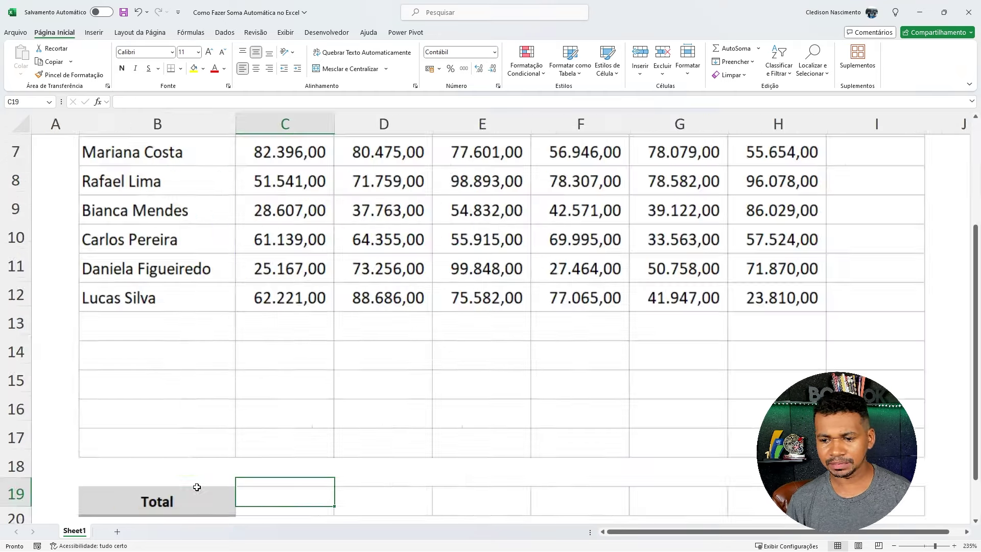
scroll(196, 488, "up", 2)
scroll(197, 486, "up", 2)
type("=")
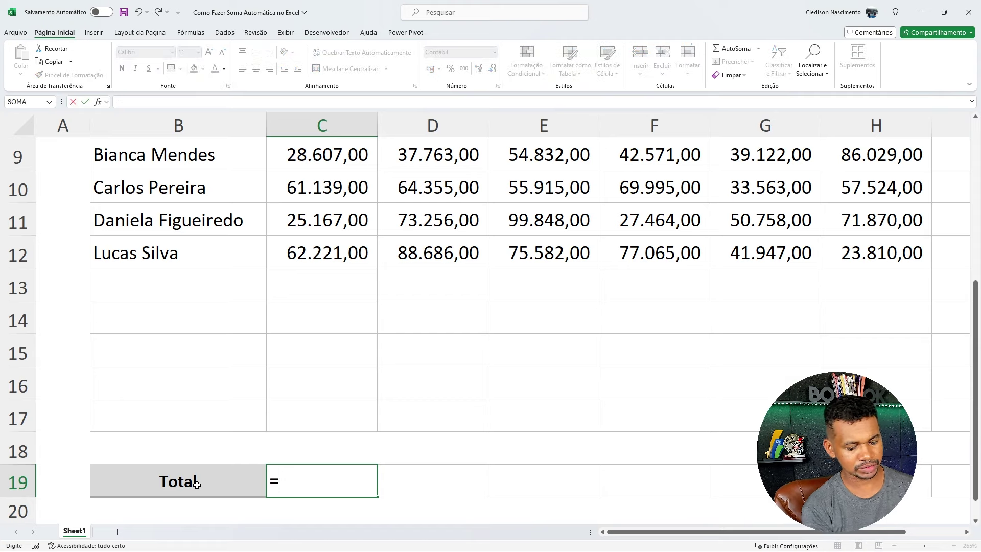
type("som")
key("Tab")
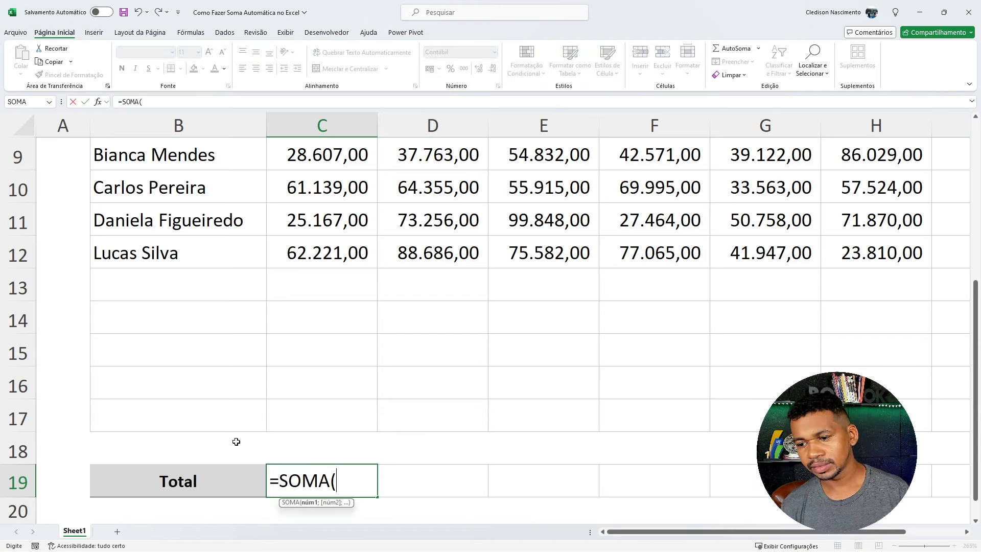
scroll(286, 296, "up", 3)
left_click_drag(304, 222, 322, 511)
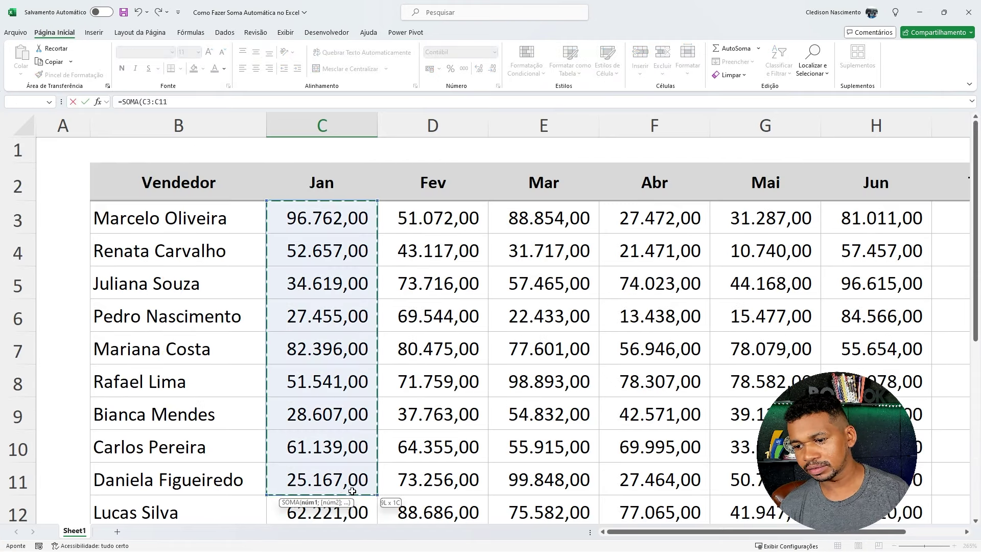
scroll(342, 422, "down", 4)
scroll(342, 365, "up", 1)
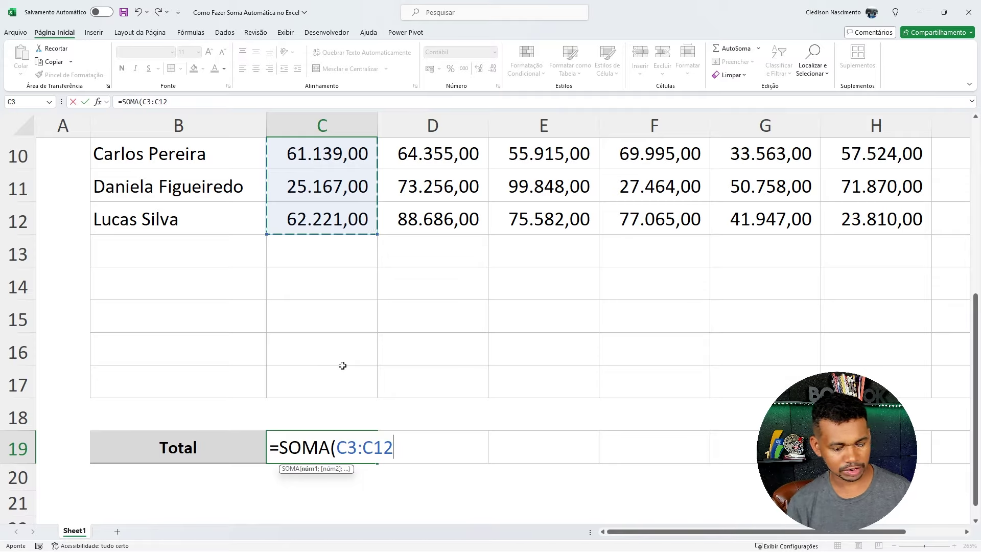
key("Return")
scroll(342, 365, "down", 2)
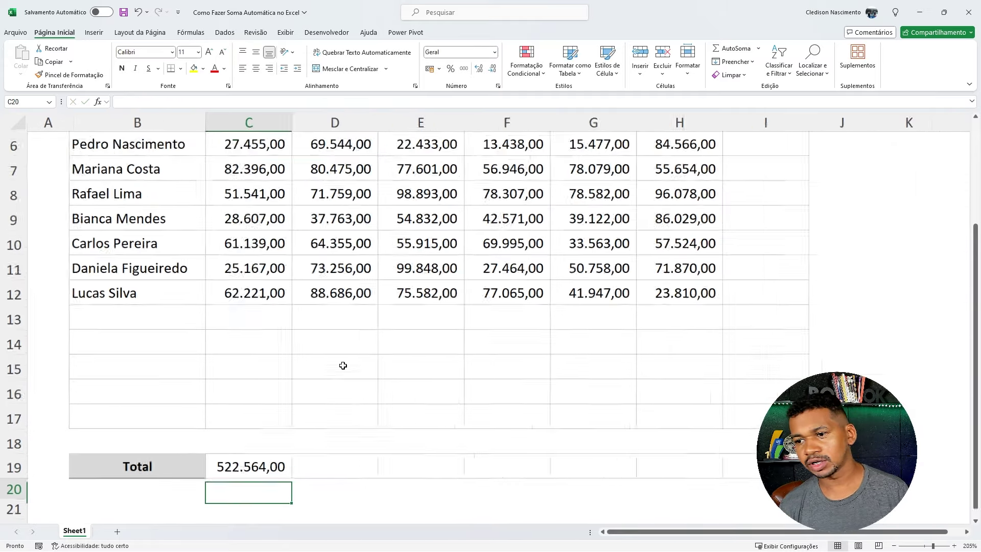
scroll(342, 364, "down", 5)
scroll(339, 363, "up", 2)
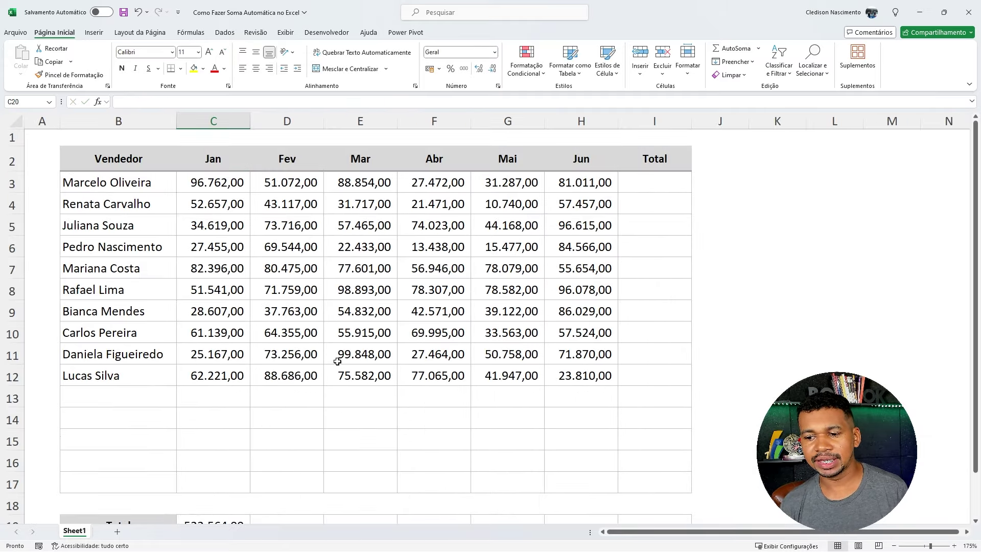
scroll(337, 361, "down", 2)
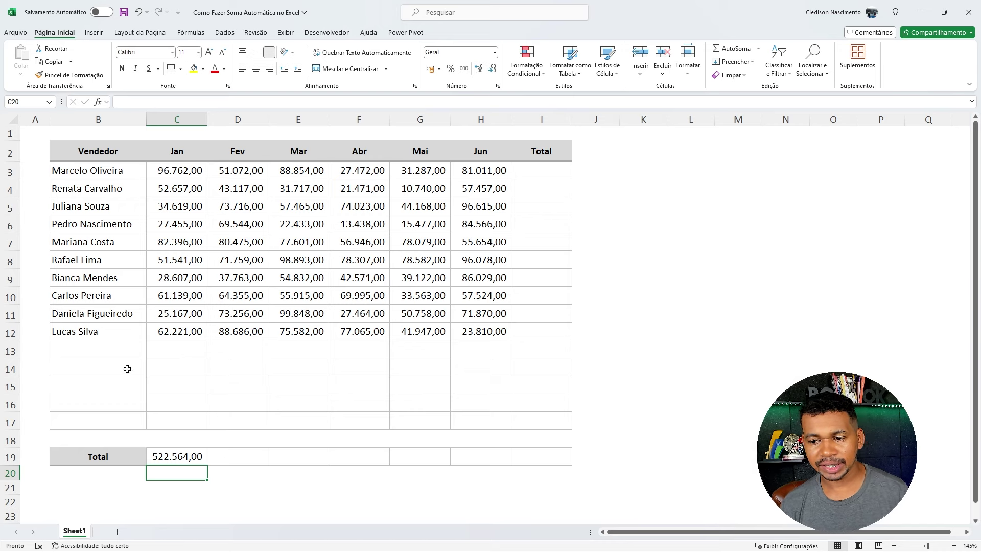
Step: Enter the test value 50000 in blank January cell C14, shown as 50.000,00
left_click(172, 351)
type("522")
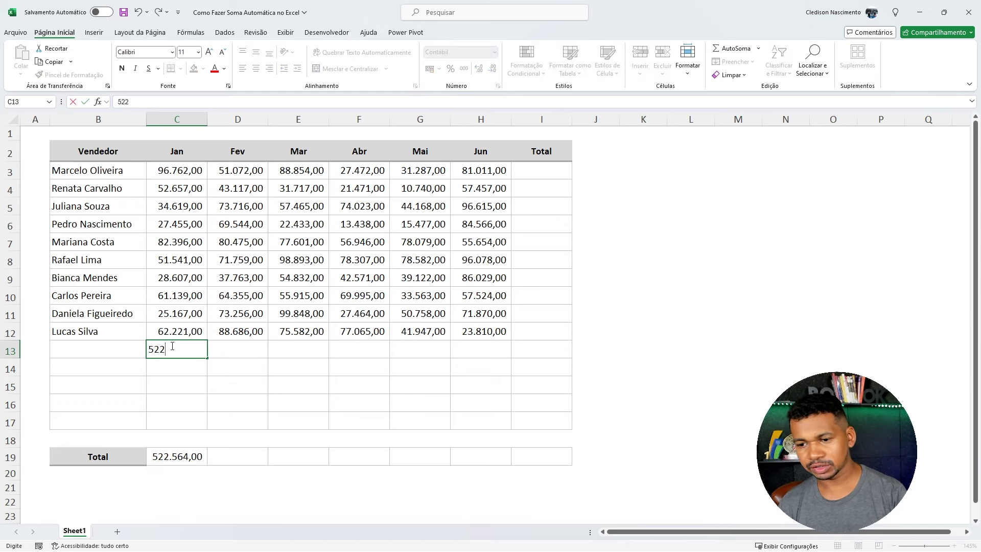
key("Return")
key("ctrl+z")
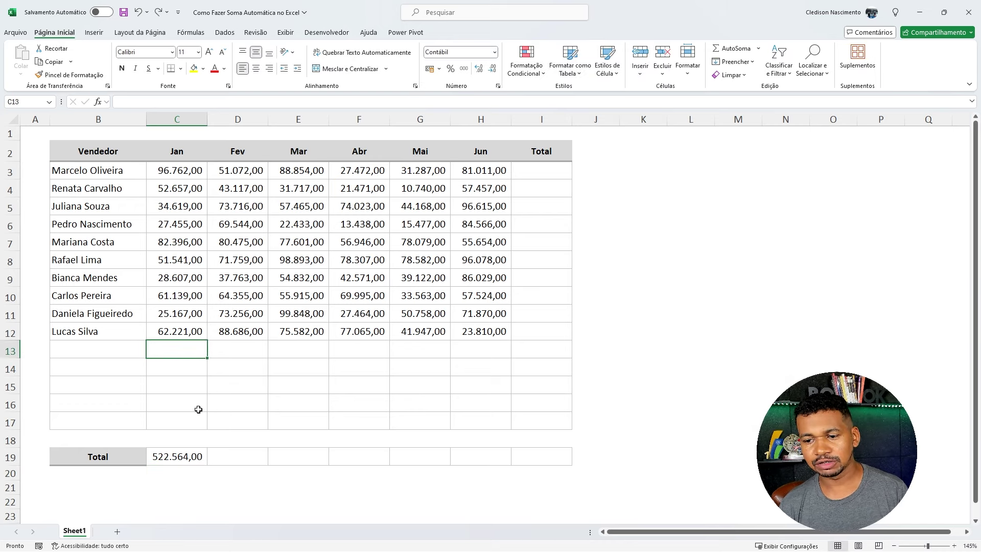
type("500")
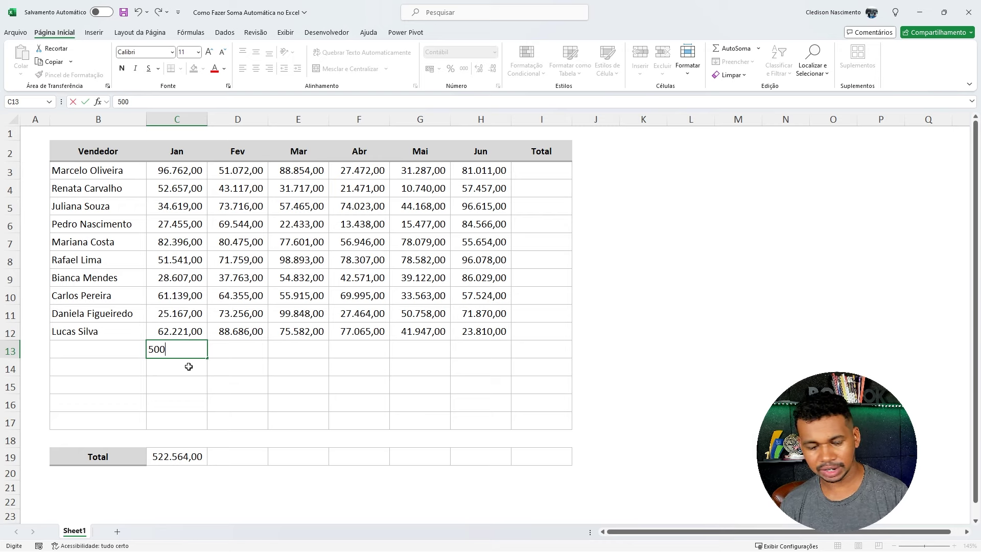
key("Return")
left_click(177, 352)
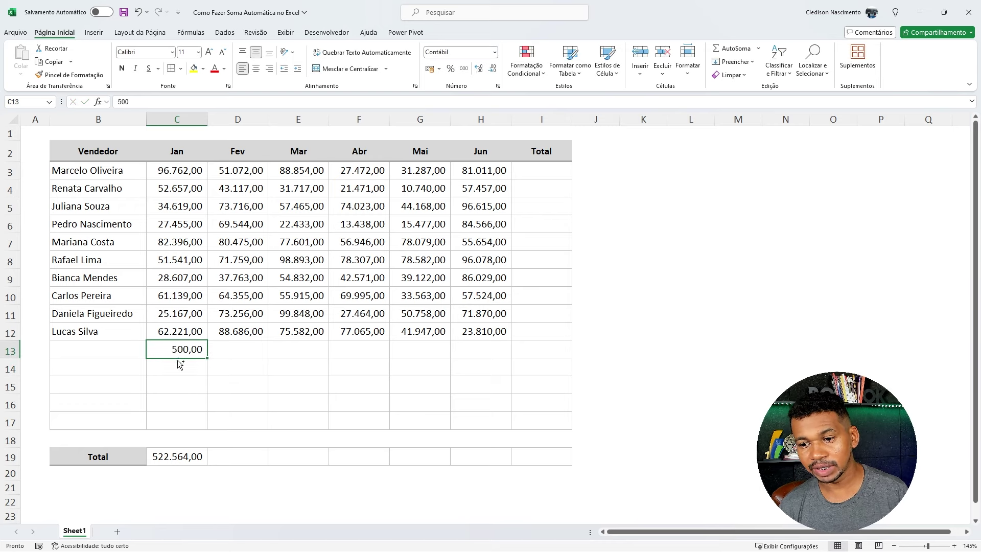
key("ctrl+z")
left_click(160, 368)
type("50000")
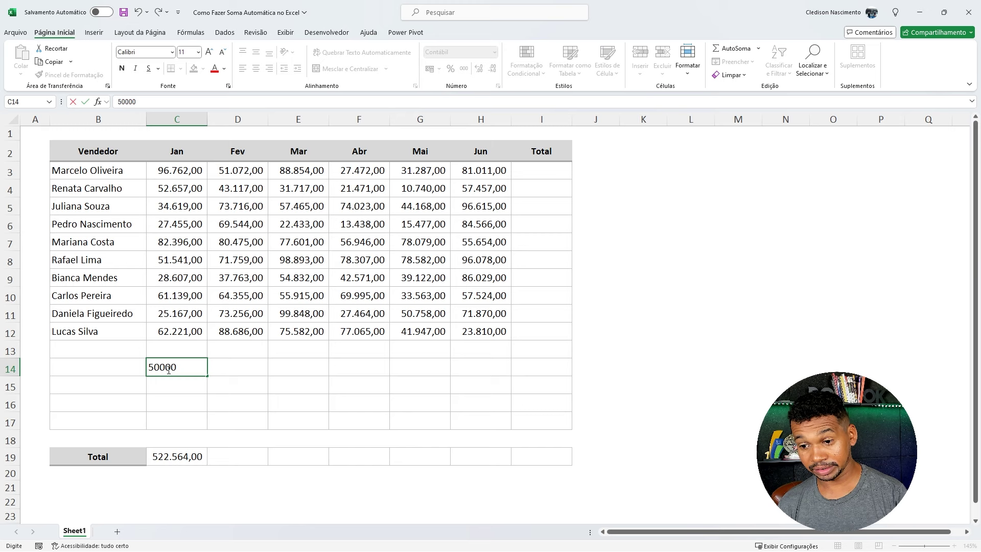
key("Return")
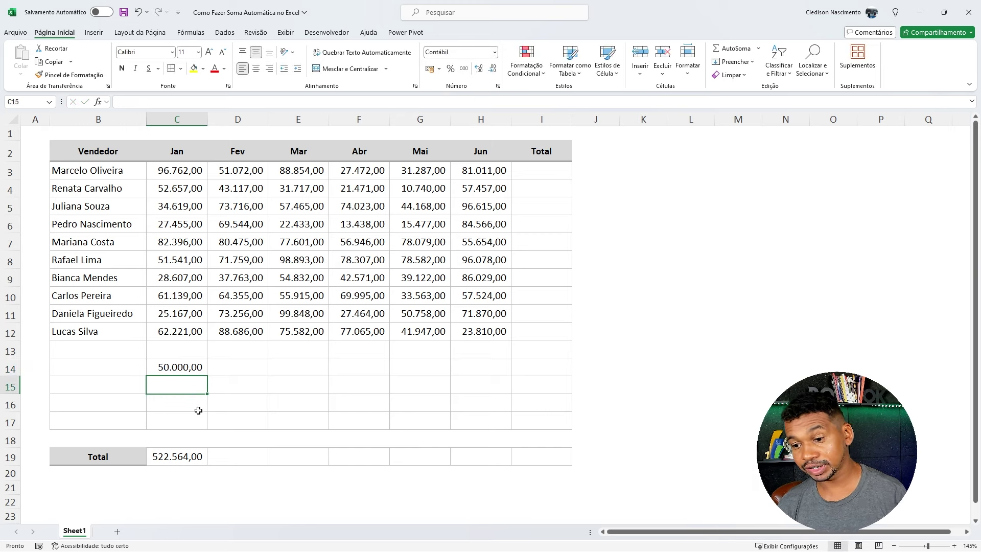
Step: Inspect C19's =SOMA(C3:C12) formula, confirming the total stays 522.564,00
left_click(190, 454)
double_click(190, 454)
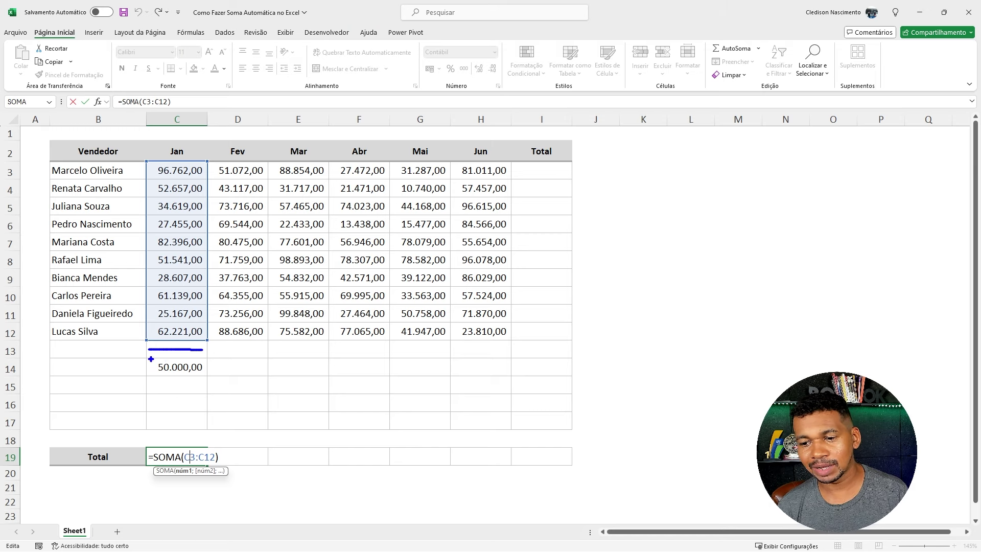
left_click_drag(151, 360, 212, 378)
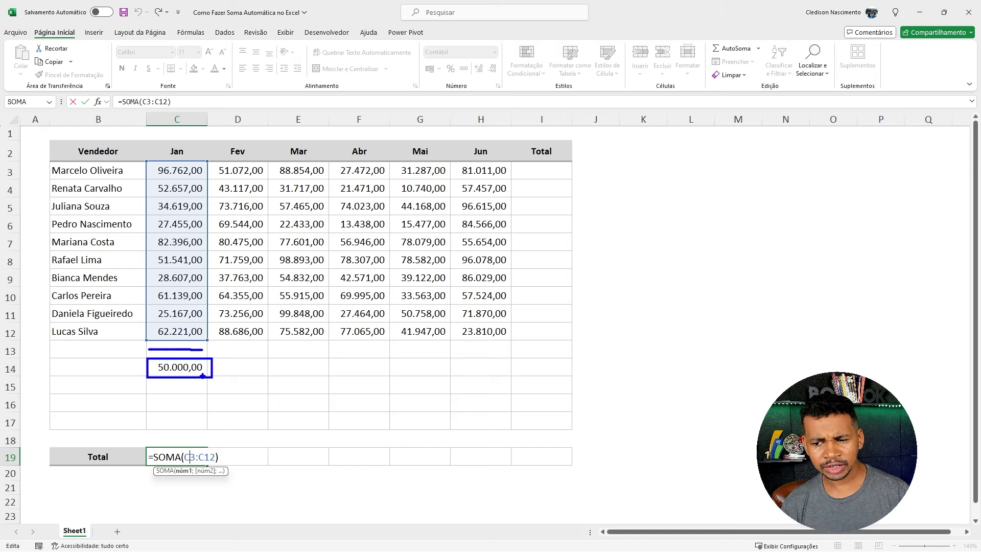
left_click(174, 359)
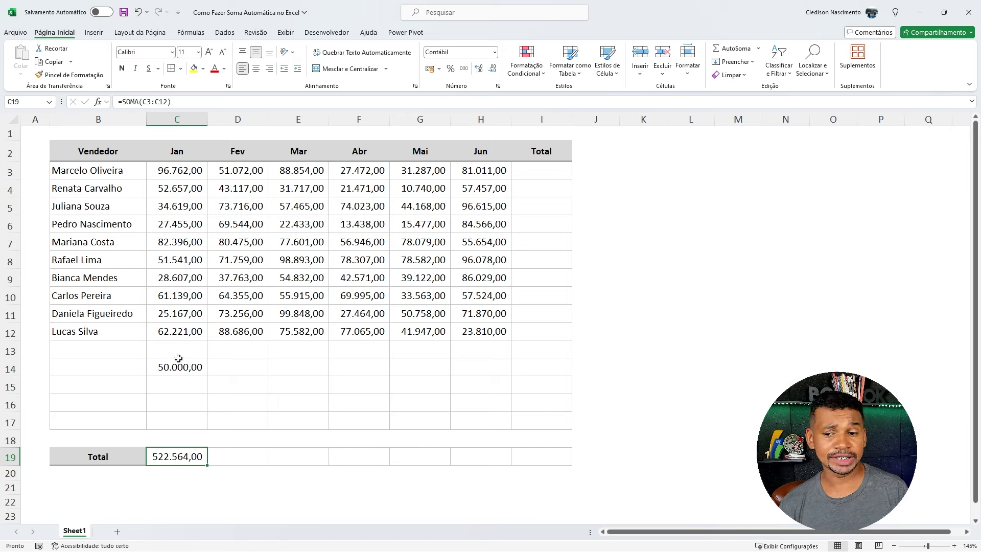
Step: Select the Vendedor header cell B2
left_click(101, 146)
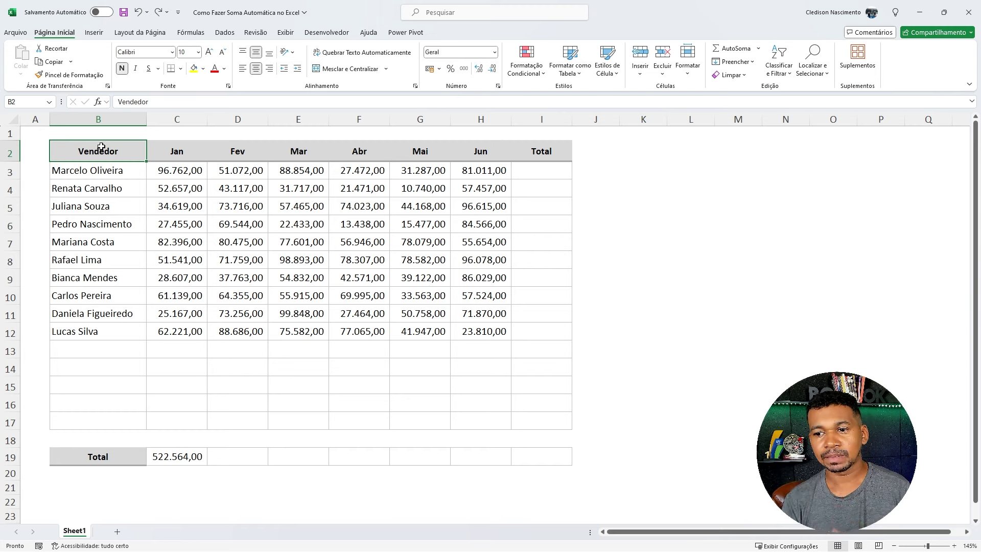
Step: Stretch the January total formula in C19 to =SOMA(C3:C17), covering blank rows 13–17
left_click(190, 456)
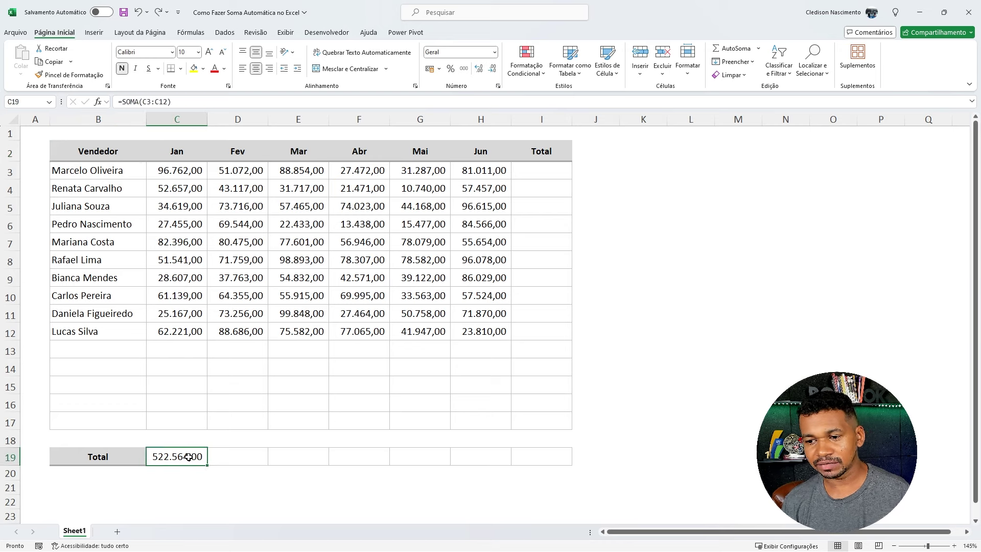
double_click(190, 456)
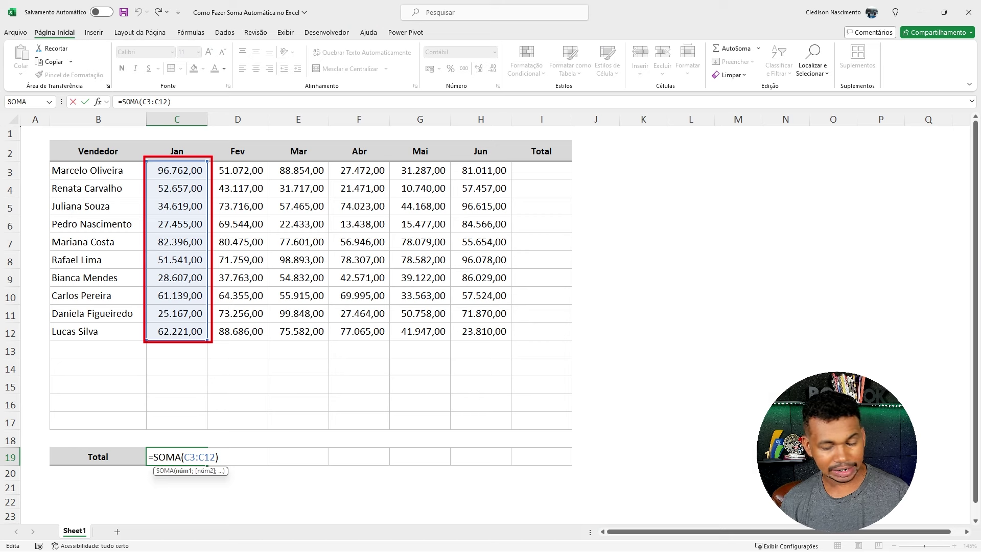
left_click_drag(146, 346, 210, 429)
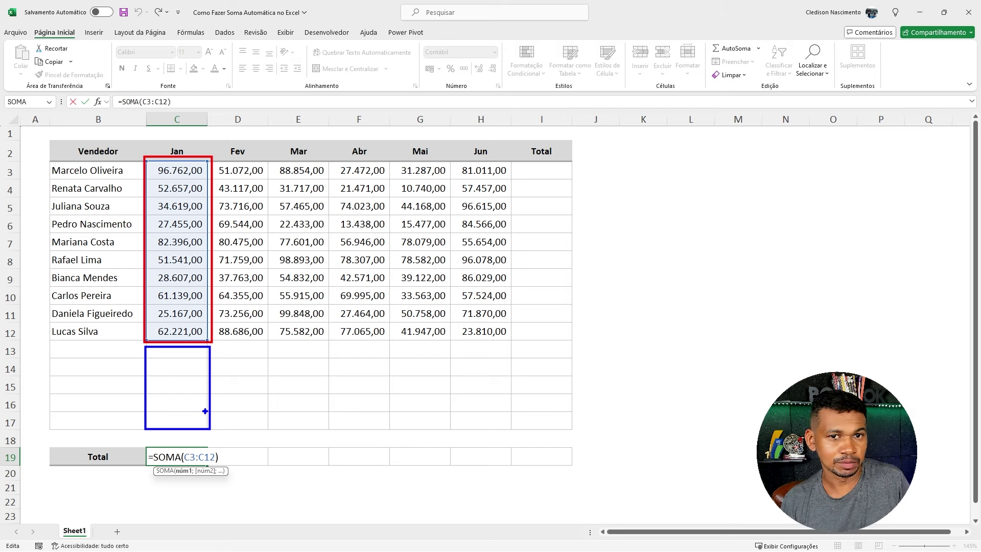
key("Escape")
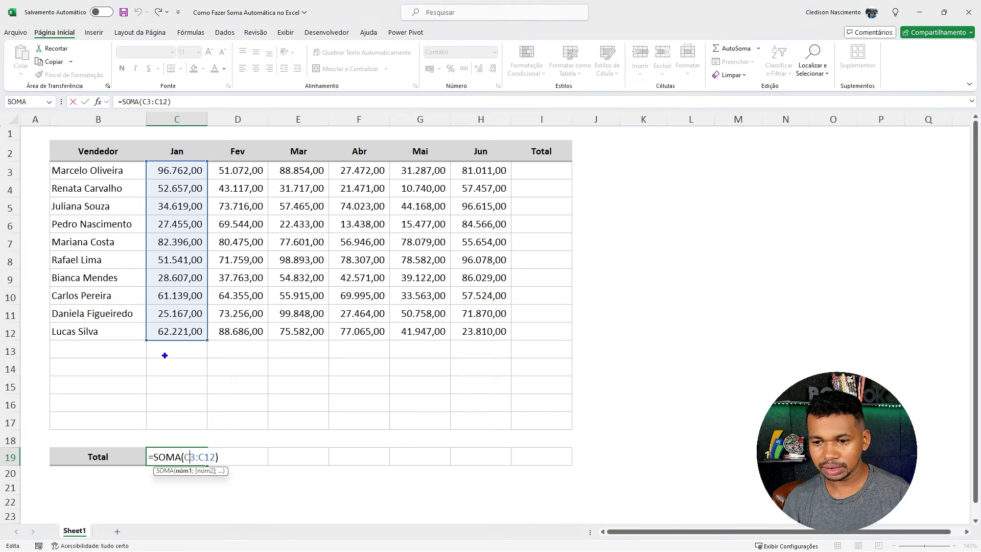
left_click_drag(148, 343, 210, 438)
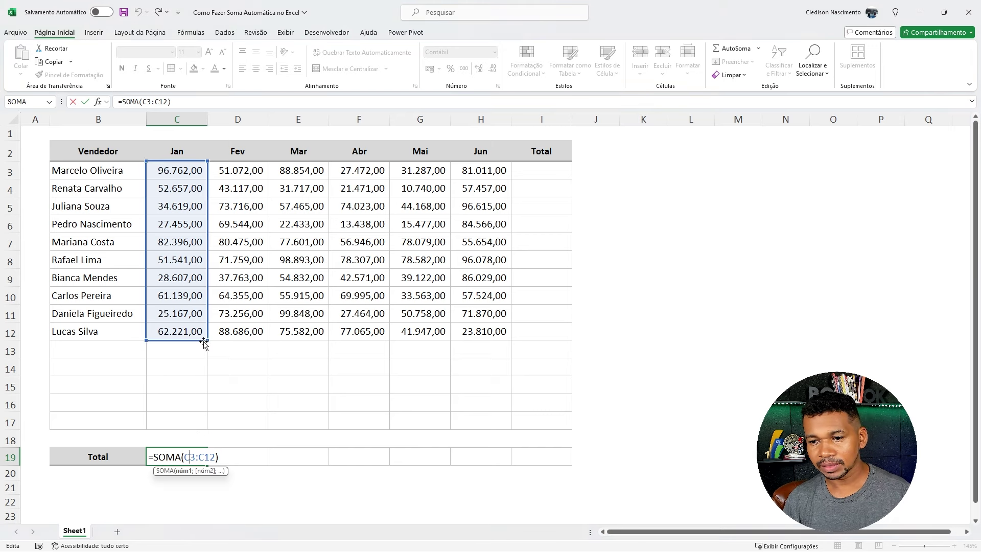
left_click_drag(207, 345, 206, 429)
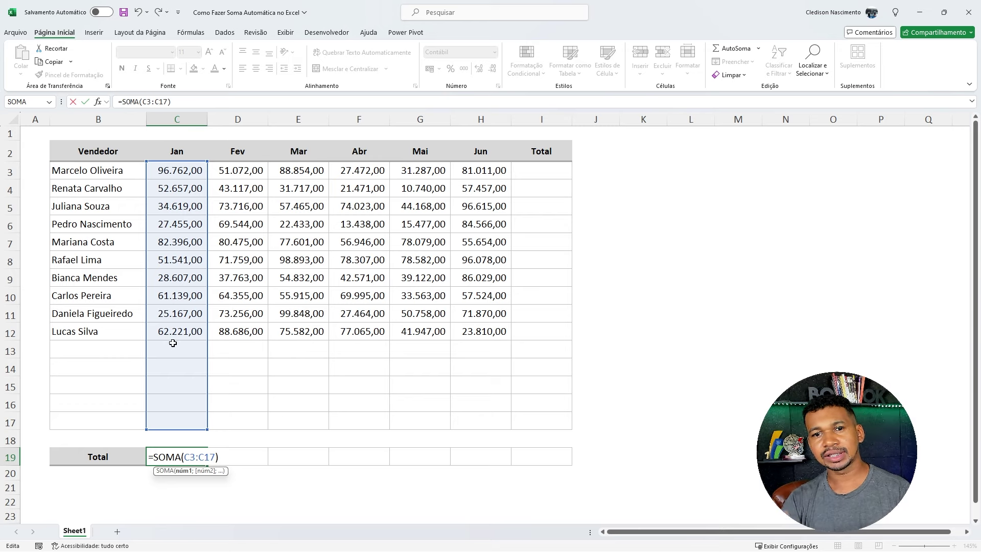
key("Return")
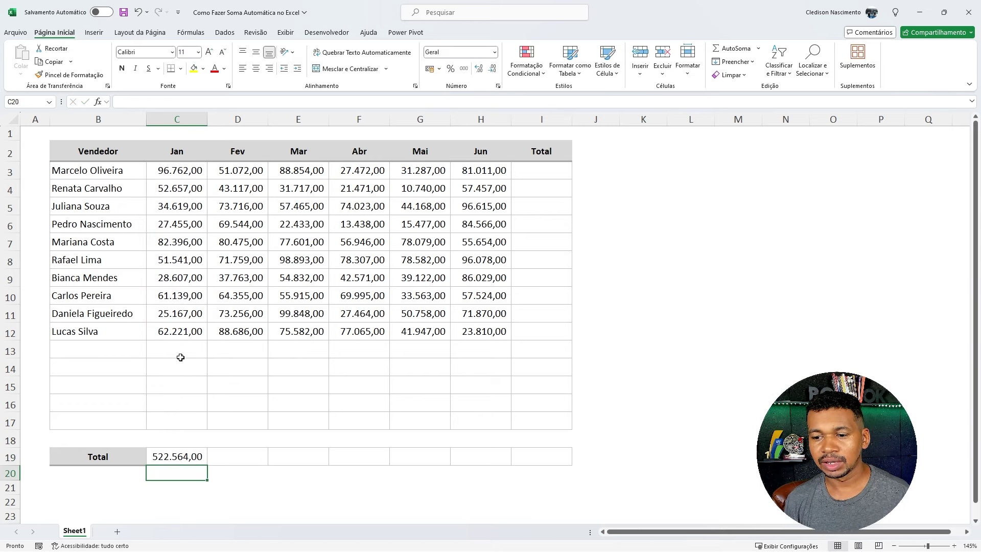
left_click(174, 365)
type("50.0")
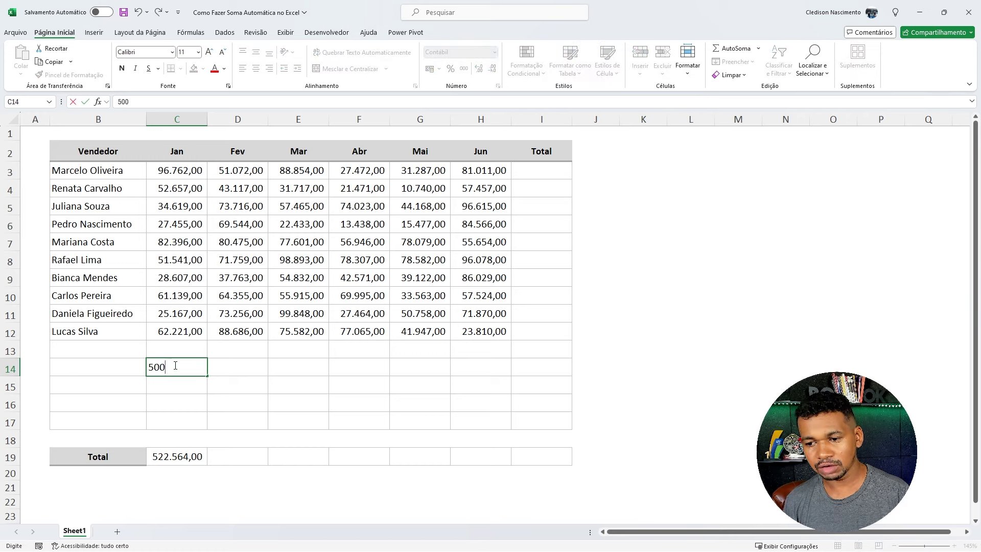
type("0")
key("Return")
left_click(180, 403)
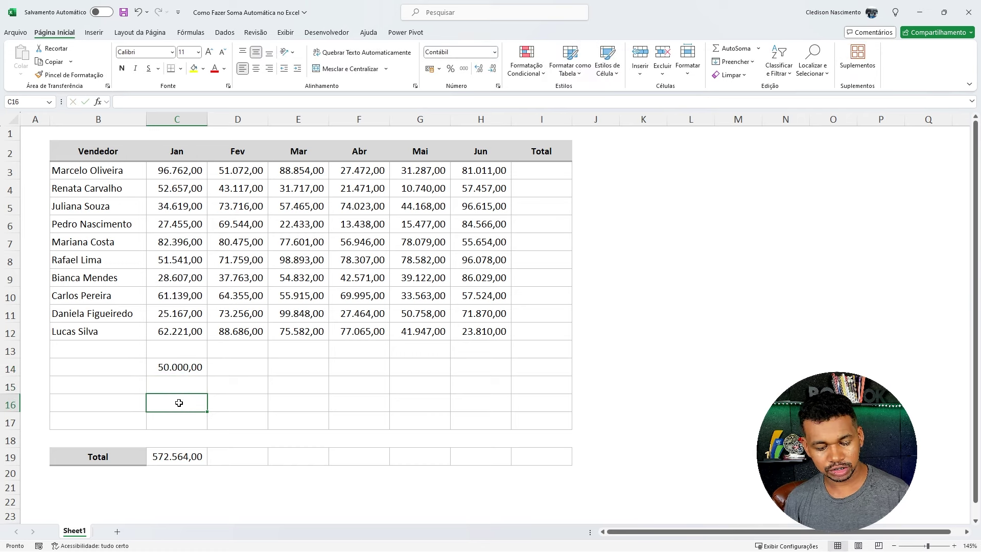
left_click(179, 350)
left_click(181, 368)
left_click(183, 389)
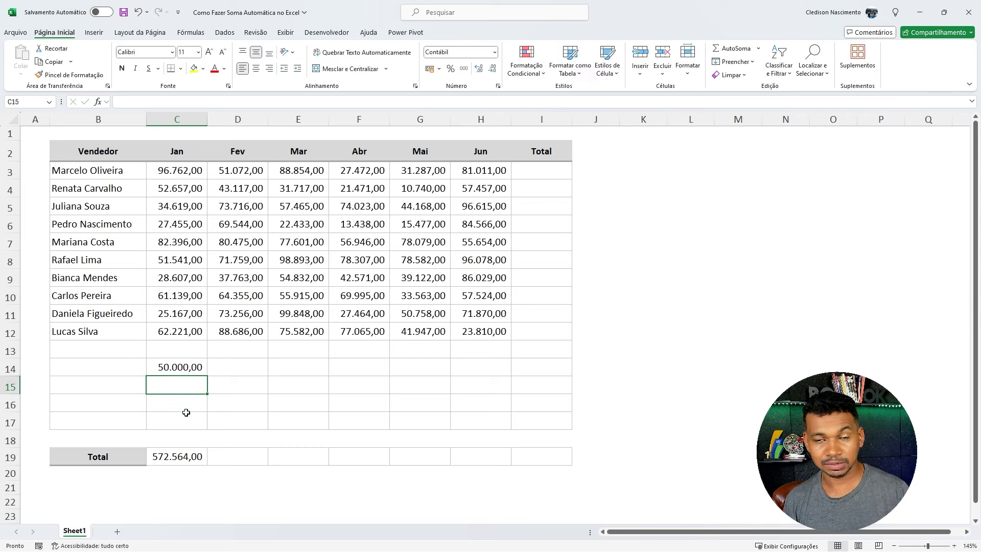
key("ctrl+Down")
key("F2")
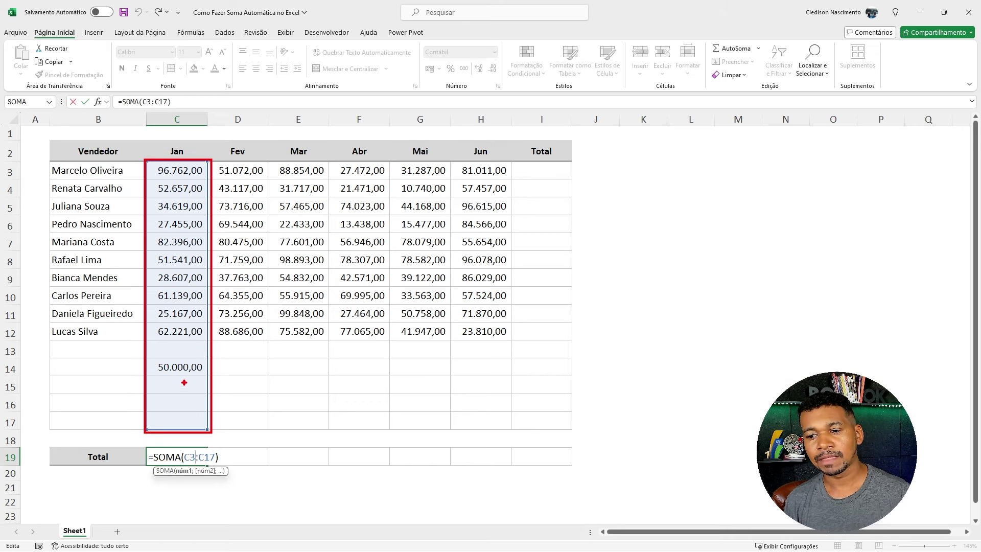
key("ctrl+Return")
left_click(181, 365)
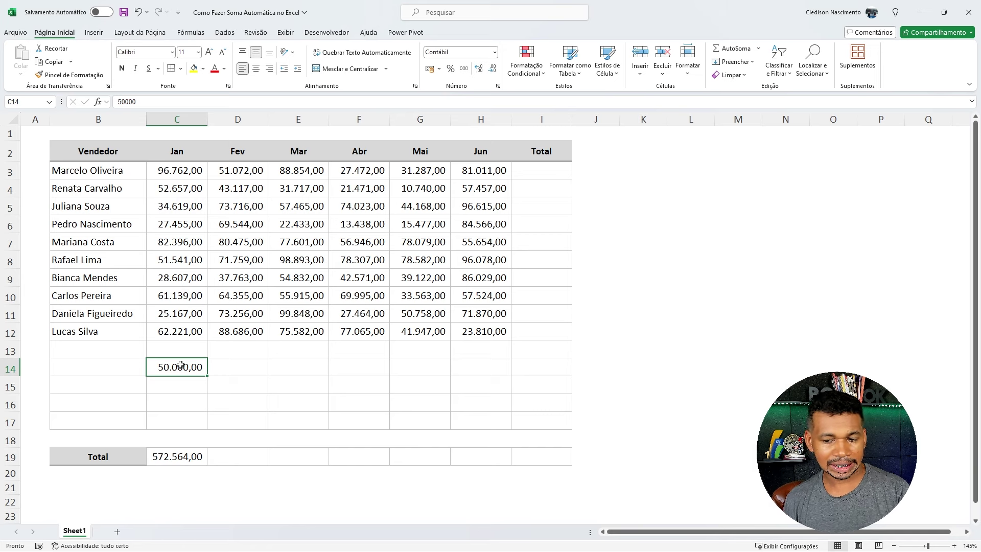
key("Delete")
left_click(178, 326)
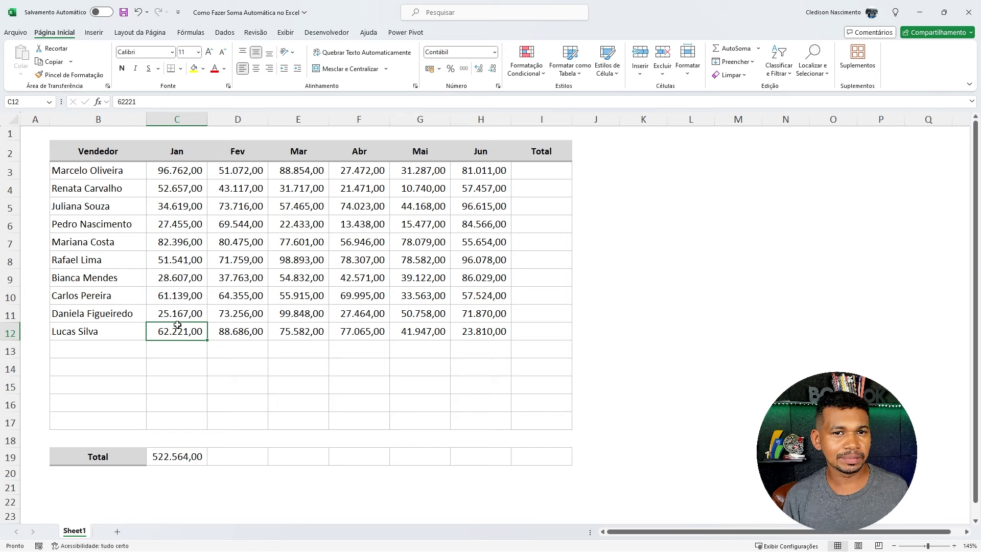
Step: Clear C19, AutoSum C3:I19 for all seller and month totals, and widen the Total column
left_click(190, 456)
key("Delete")
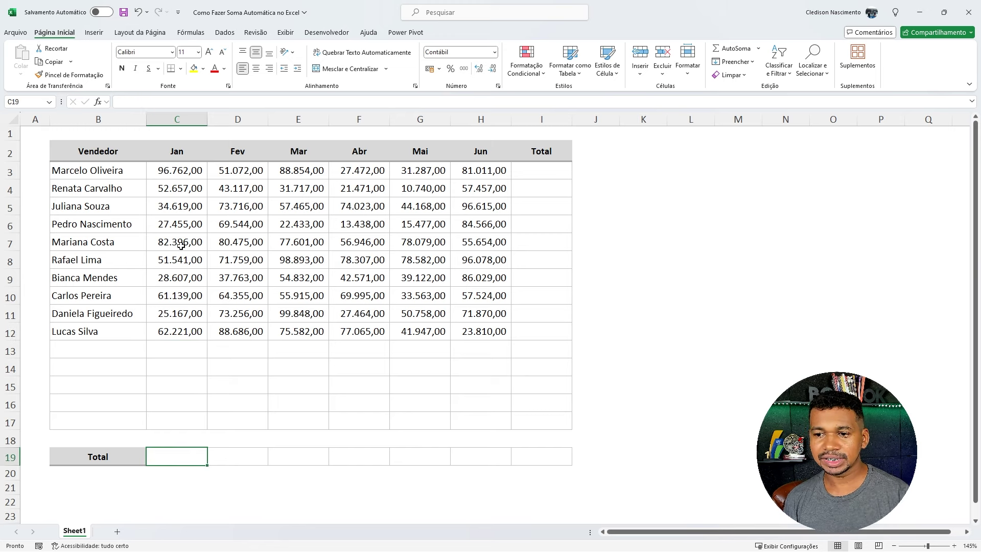
left_click(163, 170)
mouse_move(164, 170)
left_mouse_down()
mouse_move(472, 459)
mouse_move(533, 461)
left_mouse_up()
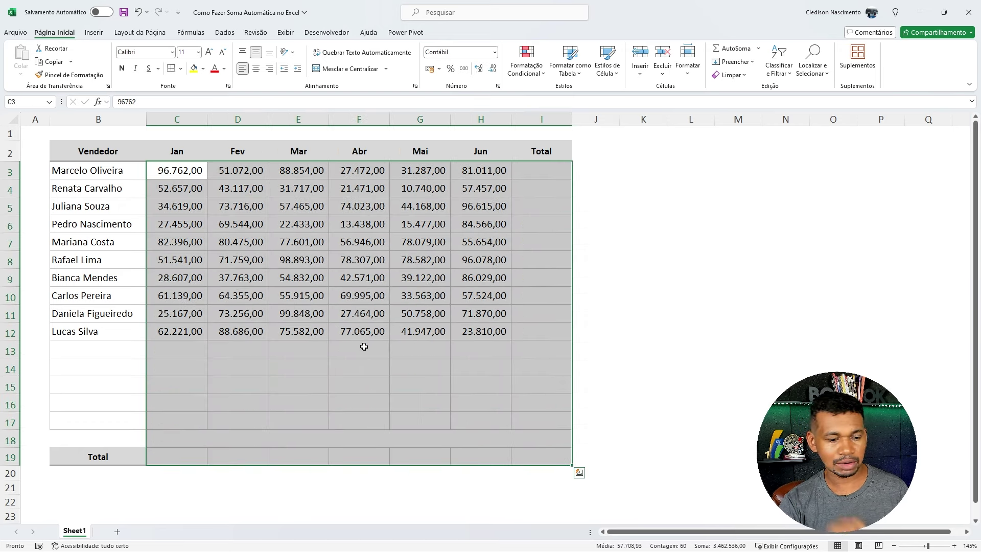
key("alt+equal")
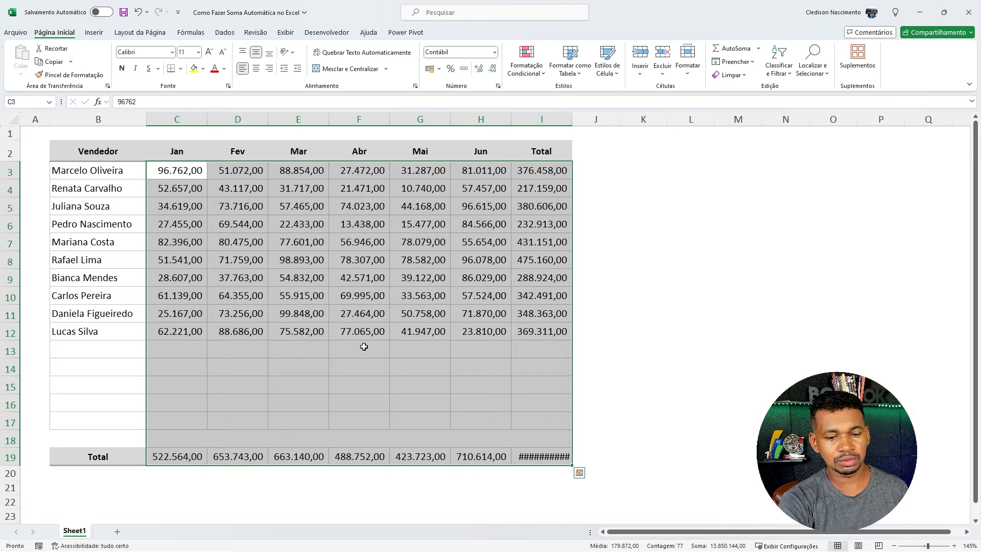
double_click(572, 119)
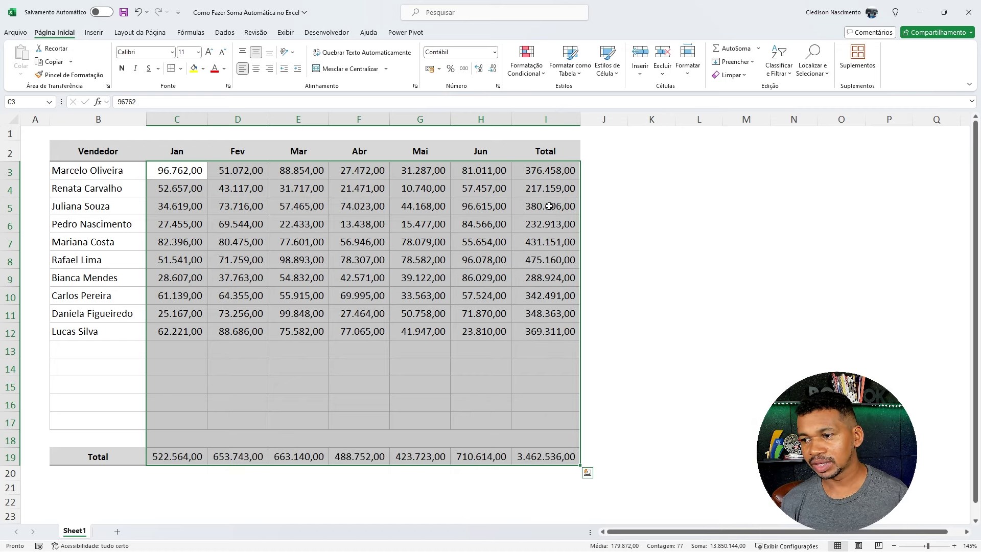
mouse_move(542, 174)
left_mouse_down()
mouse_move(573, 427)
mouse_move(566, 424)
left_mouse_up()
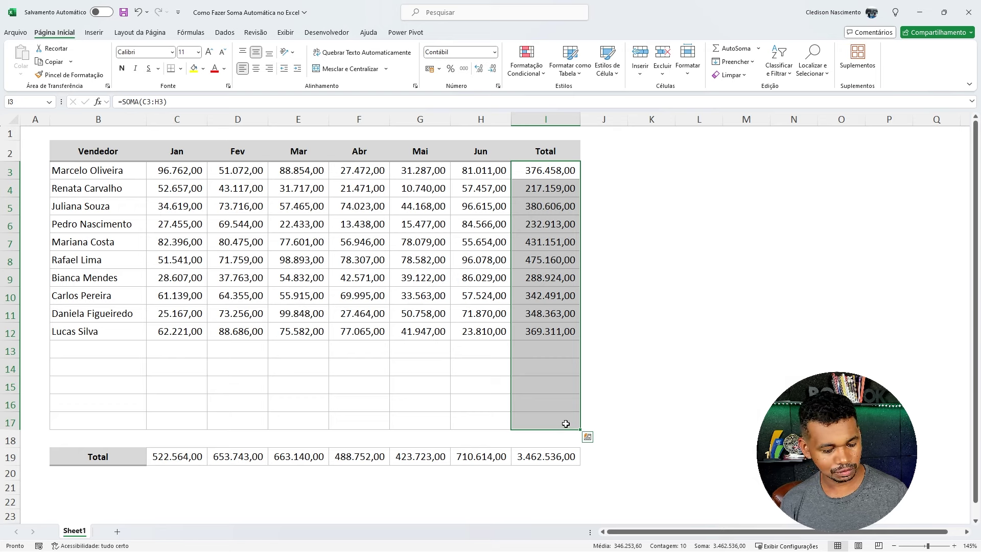
Step: Bold the monthly totals and grand total in row 19
double_click(536, 170)
key("Escape")
left_click_drag(178, 457, 553, 456)
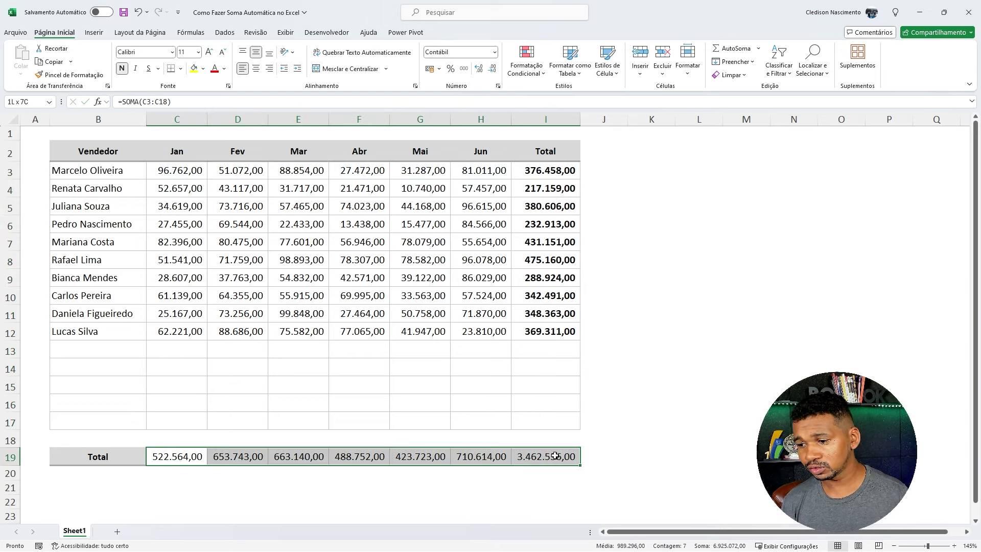
key("ctrl+n")
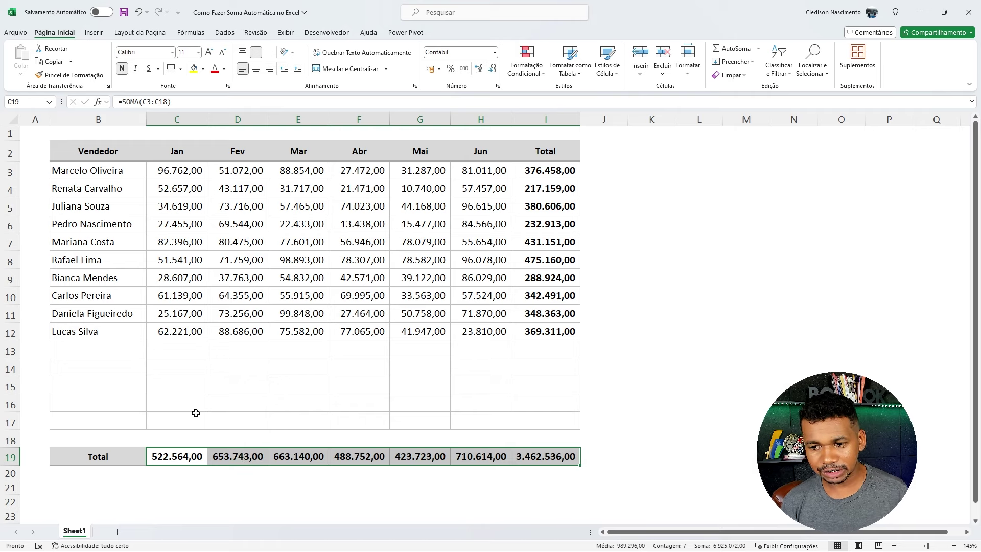
Step: Check that the January total formula in C19 sums C3:C18, including the blank rows
left_click(180, 189)
mouse_move(175, 169)
left_mouse_down()
mouse_move(512, 429)
mouse_move(561, 442)
left_mouse_up()
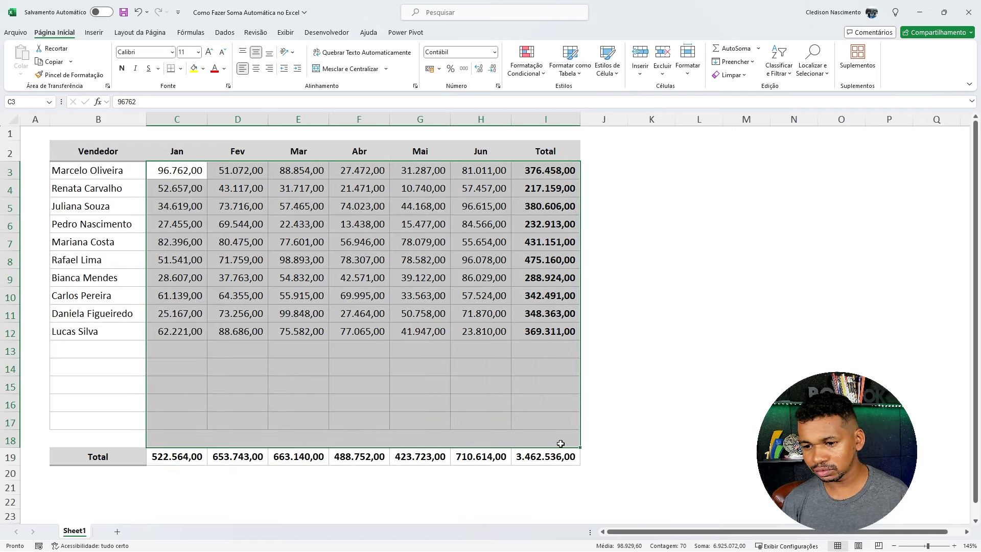
left_click(194, 455)
key("alt+equal")
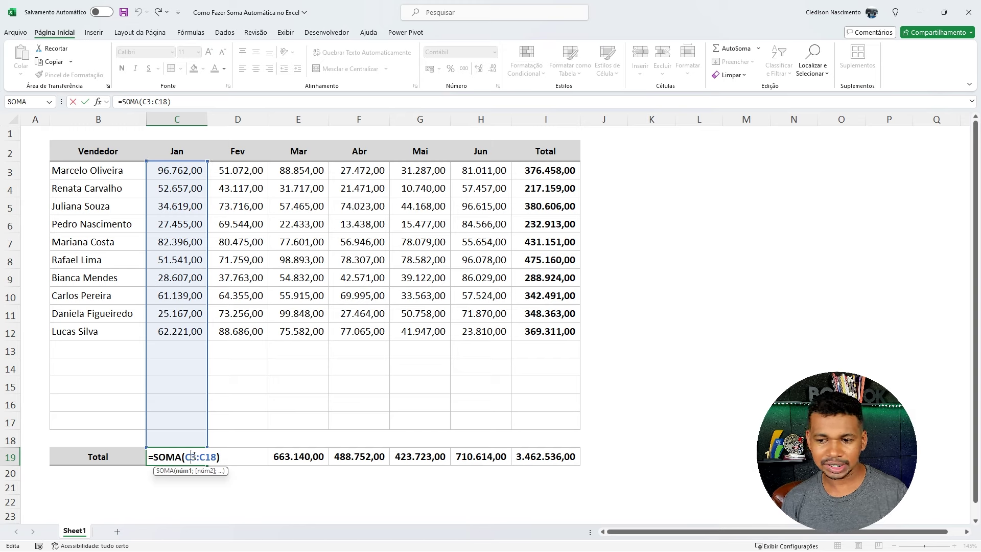
mouse_move(151, 342)
left_mouse_down()
mouse_move(210, 448)
mouse_move(575, 448)
left_mouse_up()
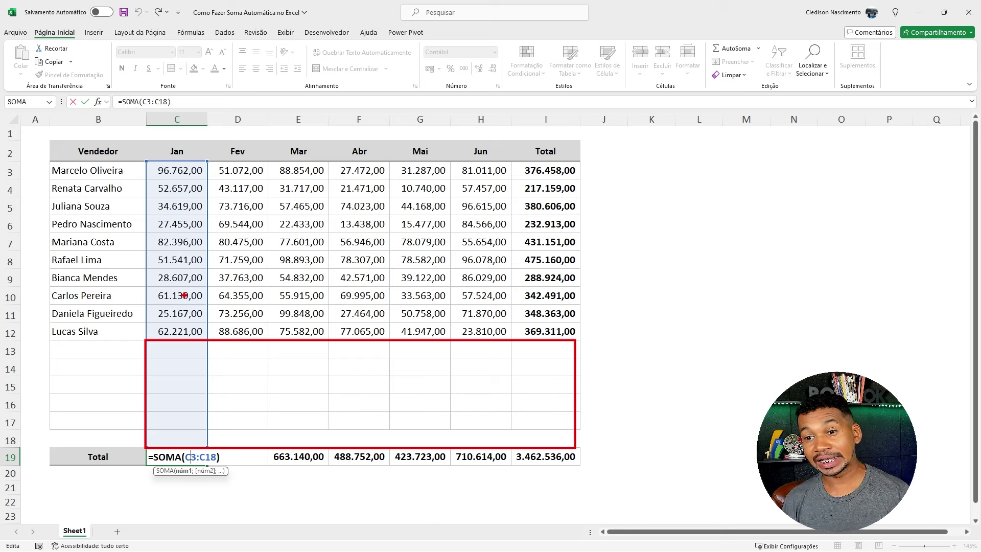
key("Escape")
left_click(194, 348)
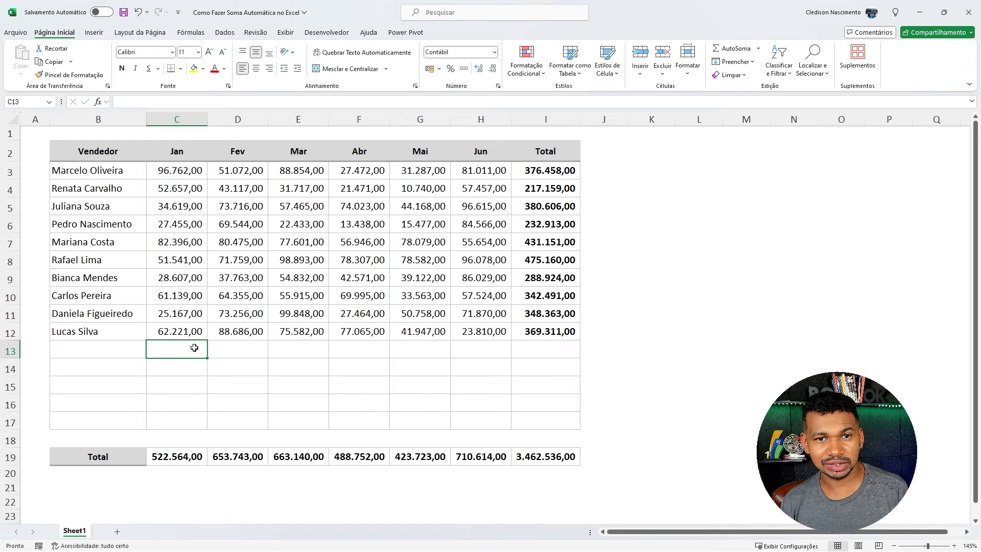